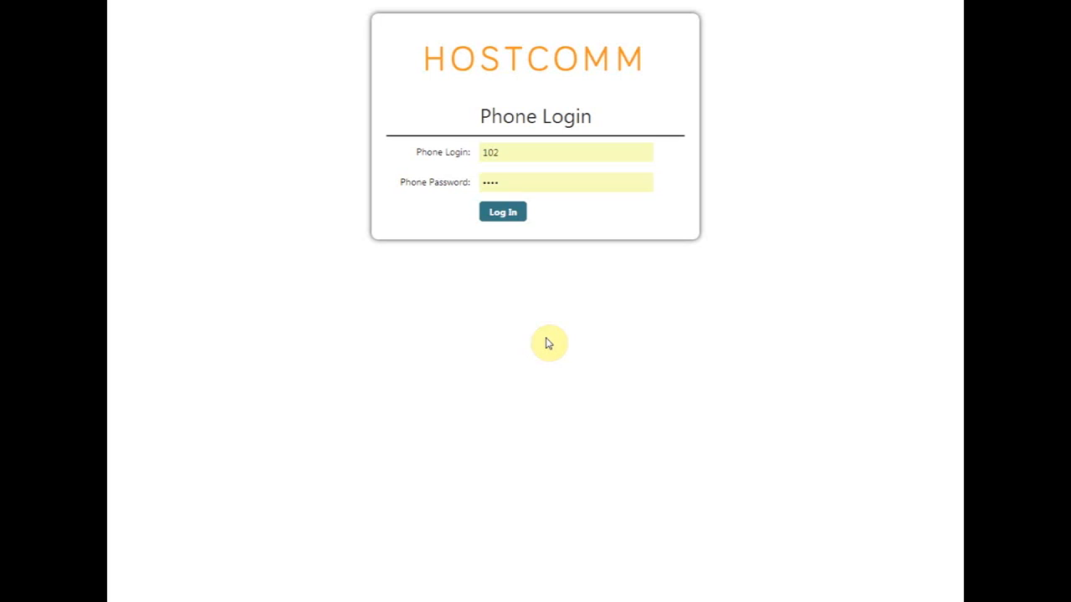
# Step: Bring up the softphone and log in to the phone with the saved phone credentials
pyautogui.click(591, 601)
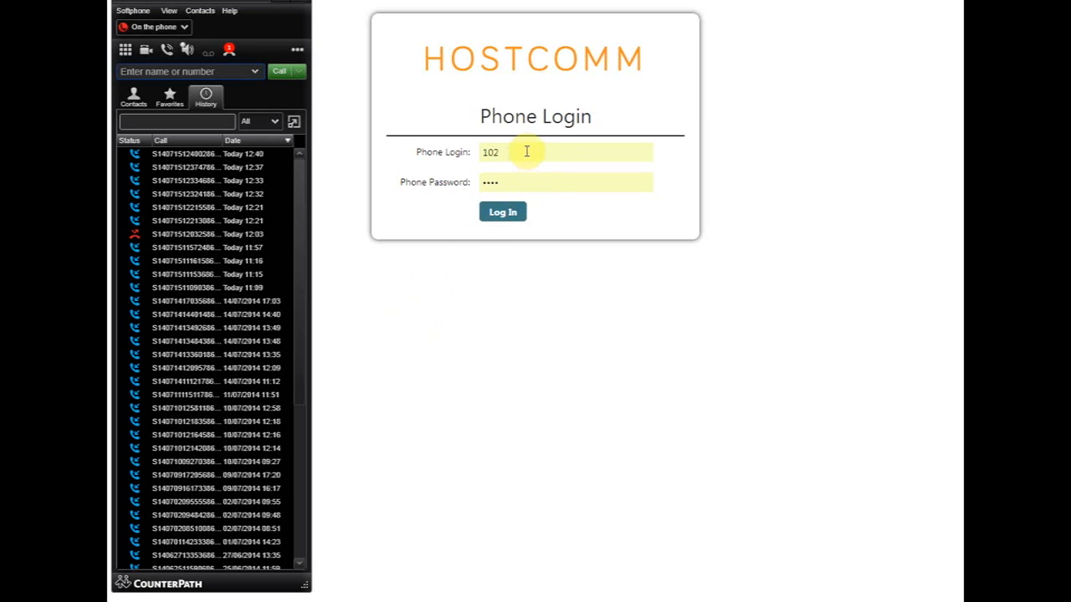
pyautogui.click(501, 211)
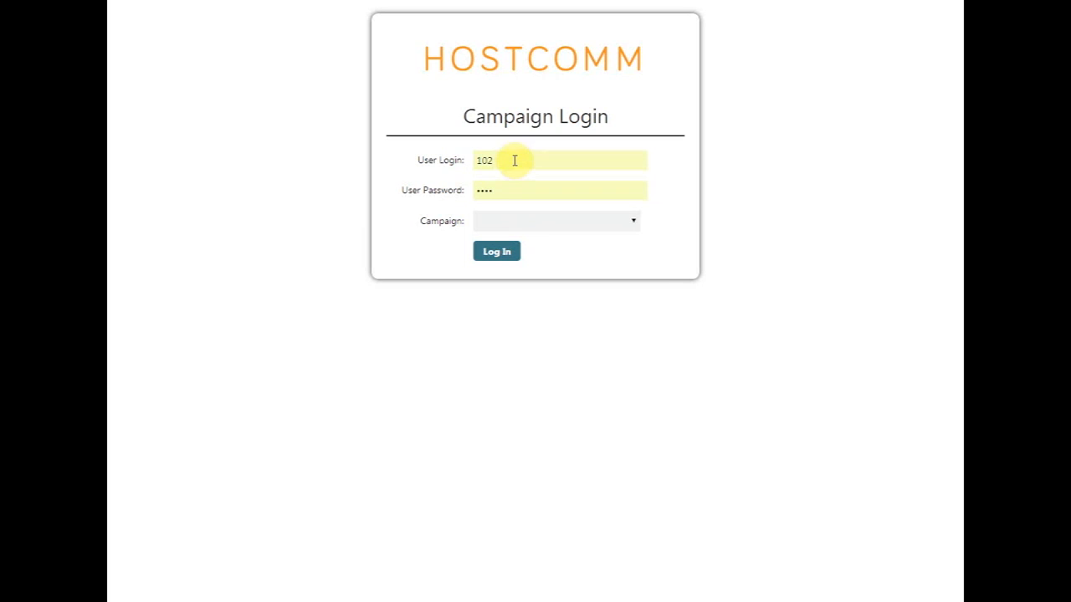
# Step: Log in to the 101 - Test Campaign with the saved user credentials and answer the incoming softphone call
pyautogui.click(530, 226)
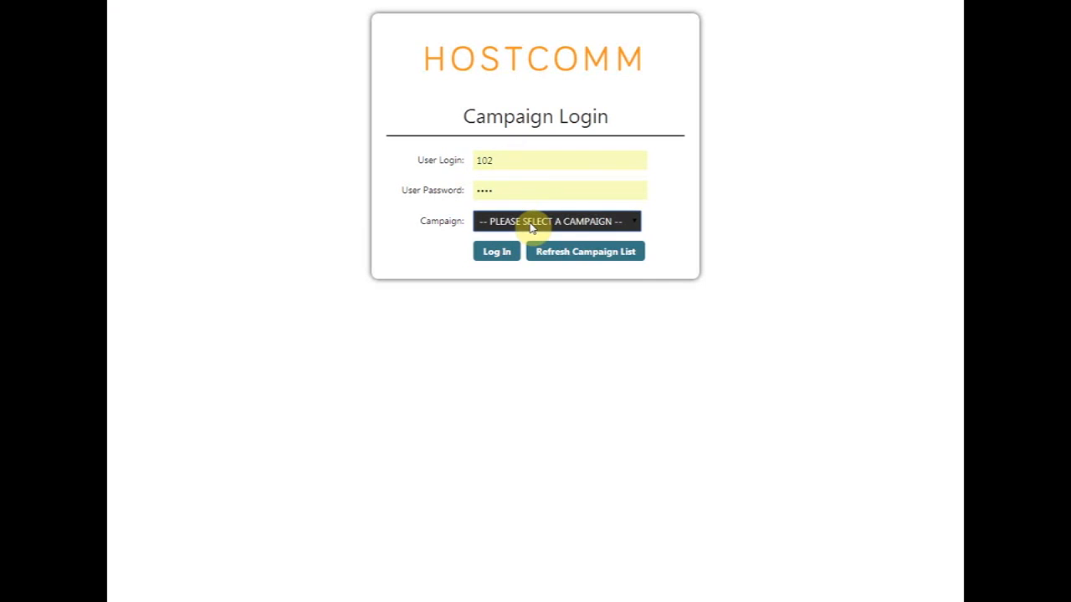
pyautogui.click(530, 224)
pyautogui.click(518, 252)
pyautogui.click(499, 255)
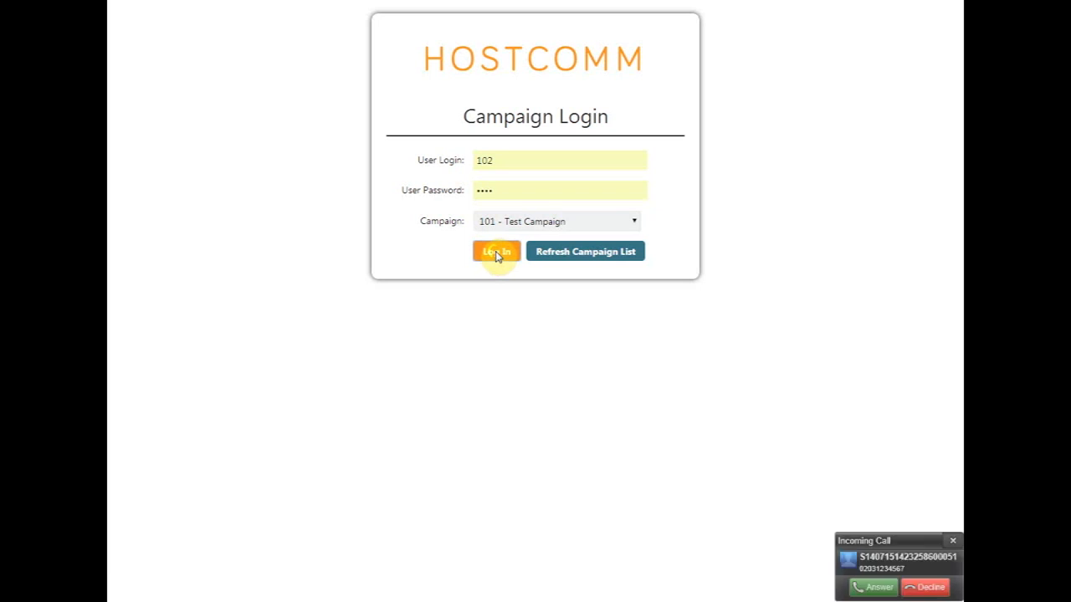
pyautogui.click(874, 588)
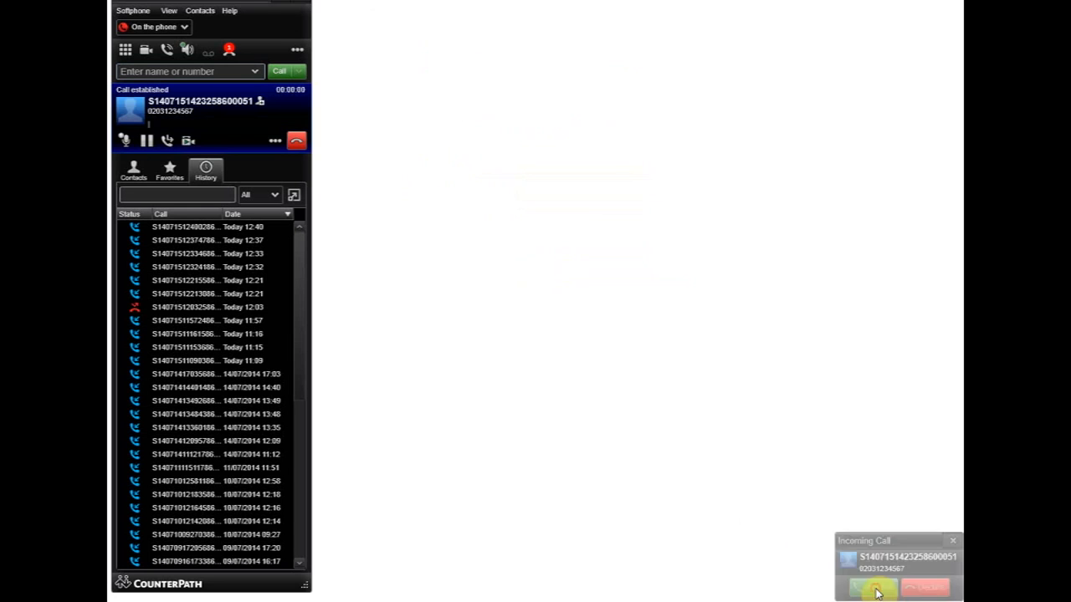
pyautogui.click(612, 465)
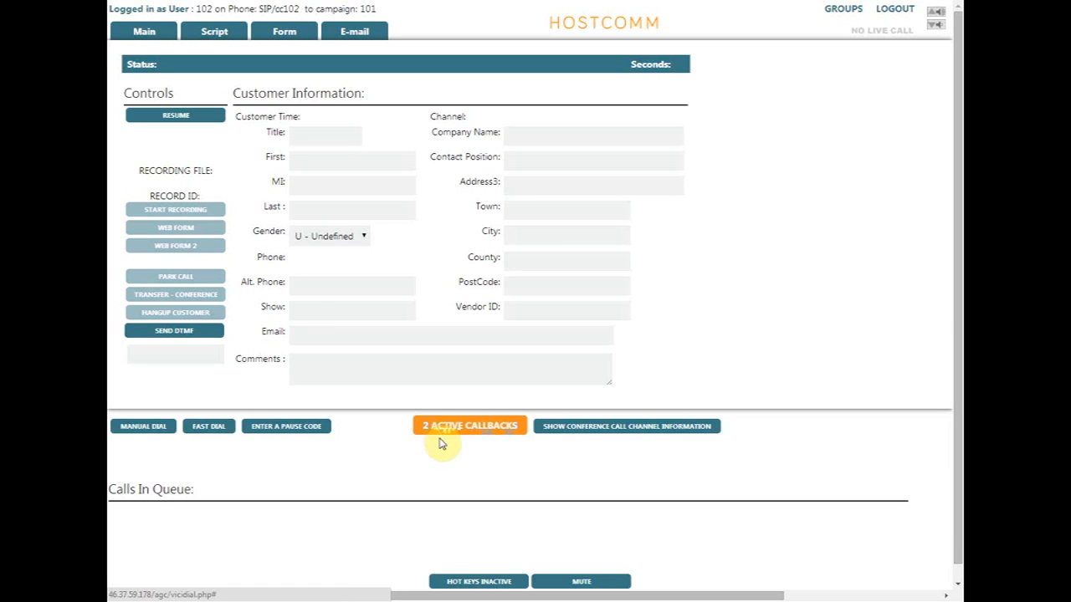
# Step: Resume the agent session to start receiving customer calls
pyautogui.click(486, 581)
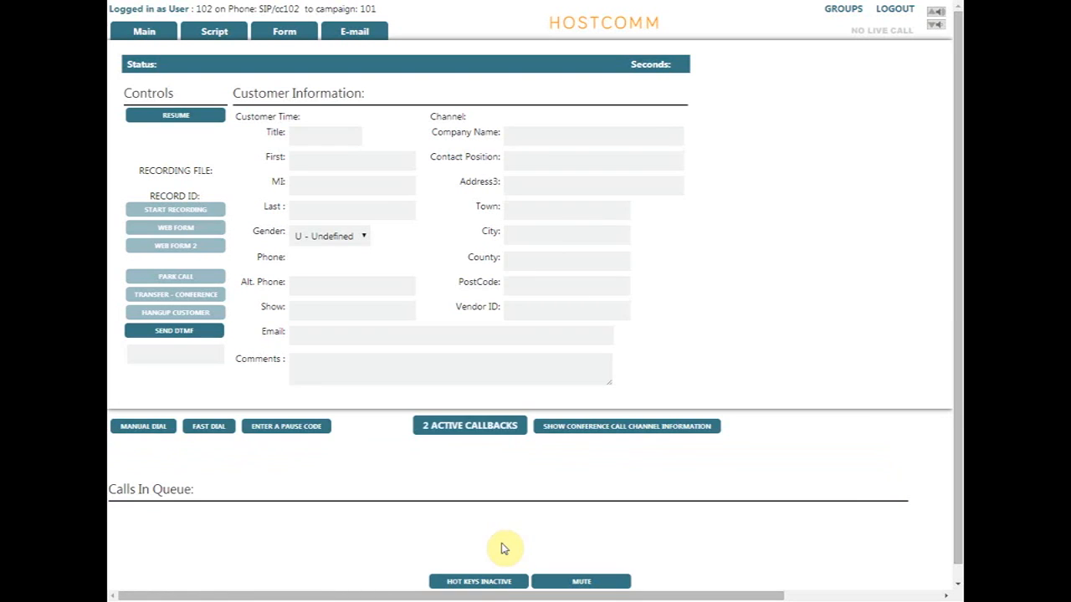
pyautogui.click(178, 118)
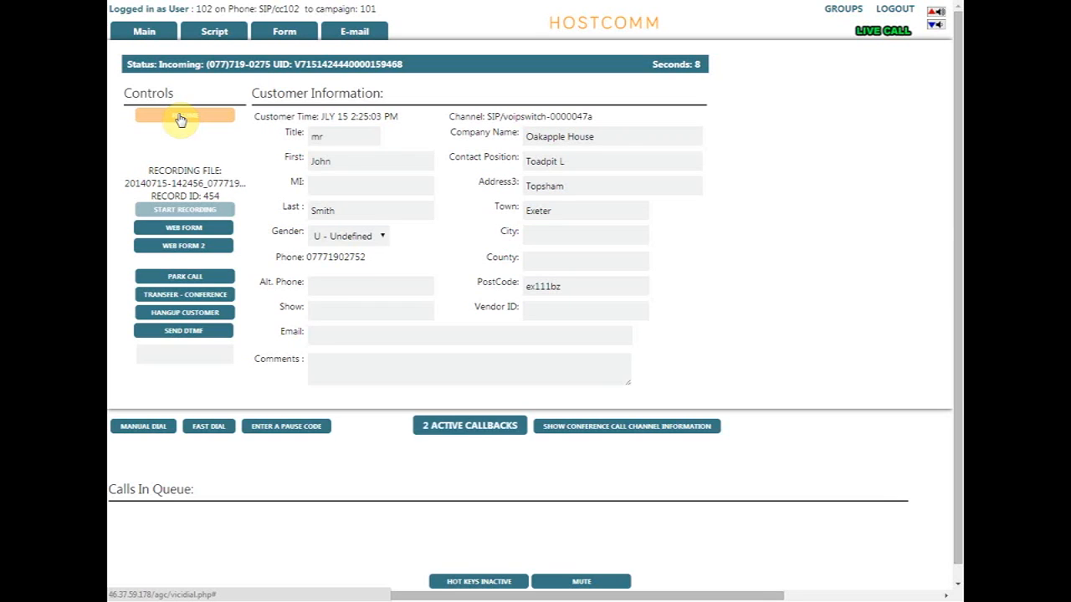
pyautogui.click(171, 117)
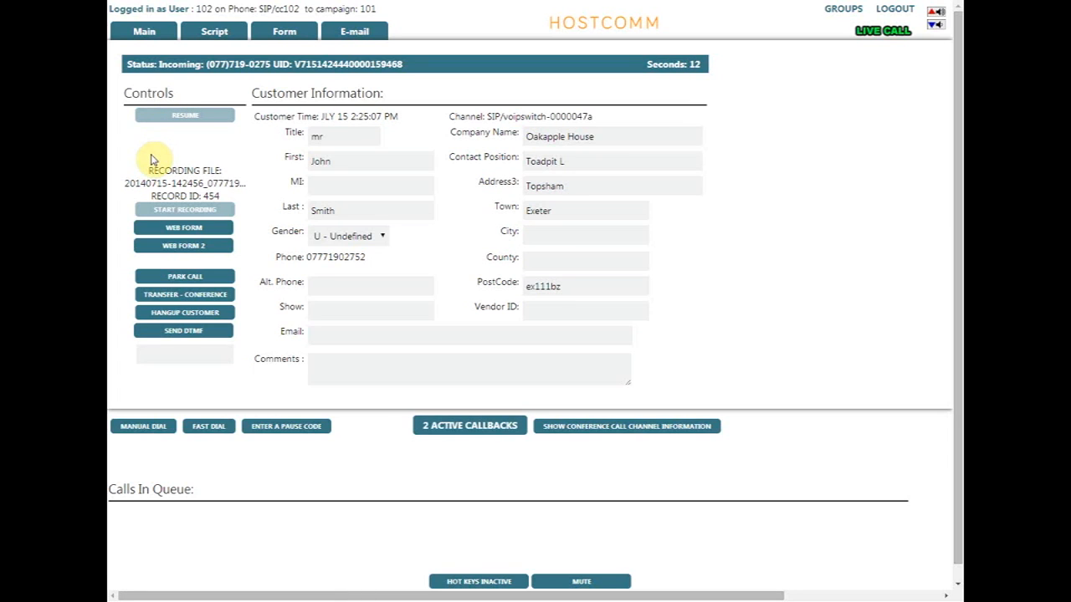
# Step: Examine the transfer and conference options for the live call, including the number to call, and close them
pyautogui.click(182, 296)
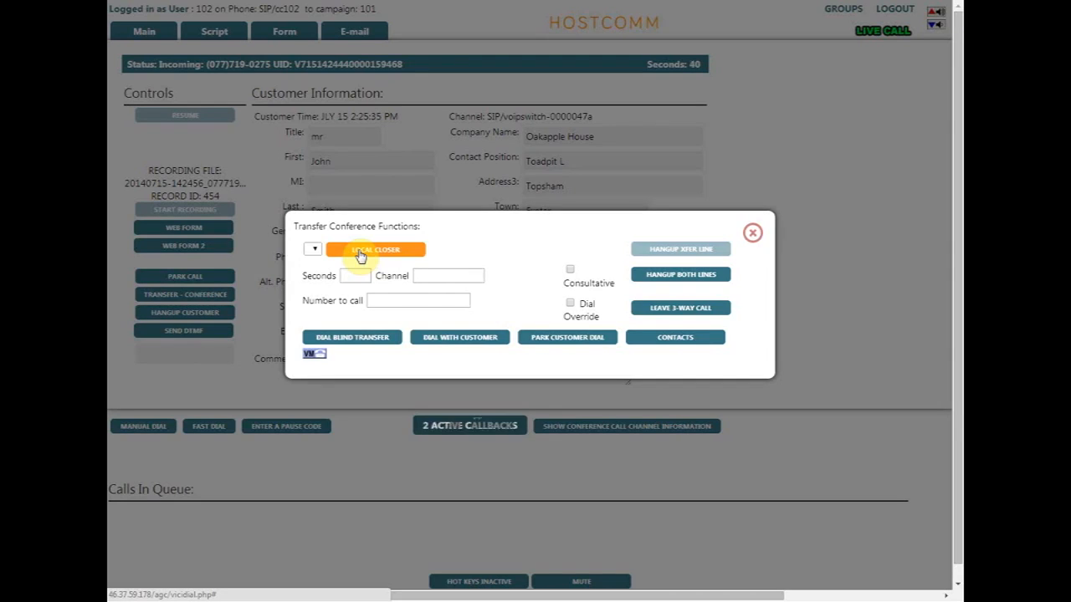
pyautogui.click(379, 300)
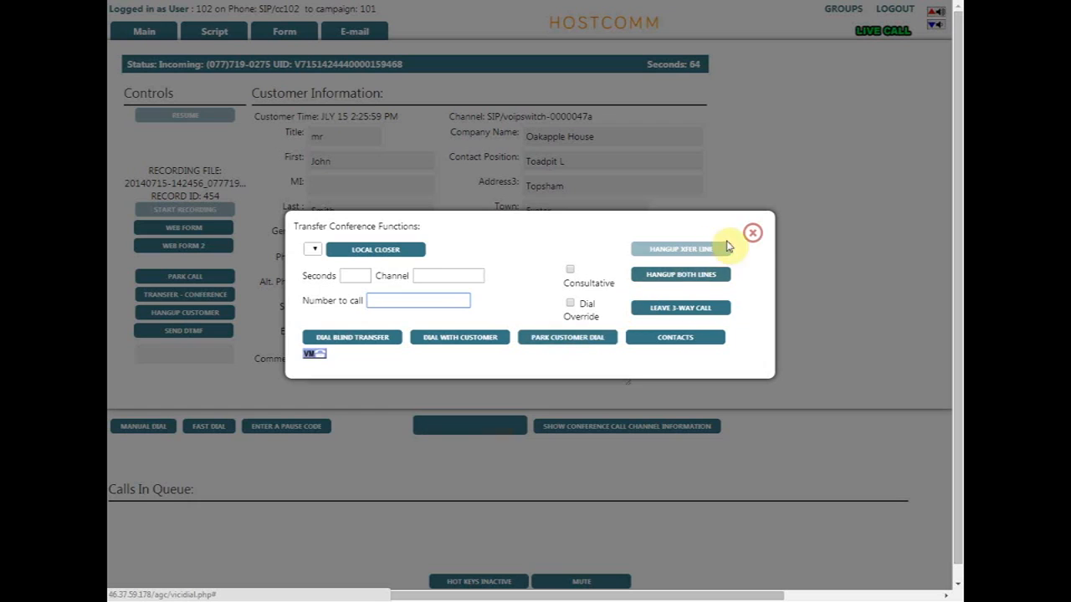
pyautogui.click(751, 235)
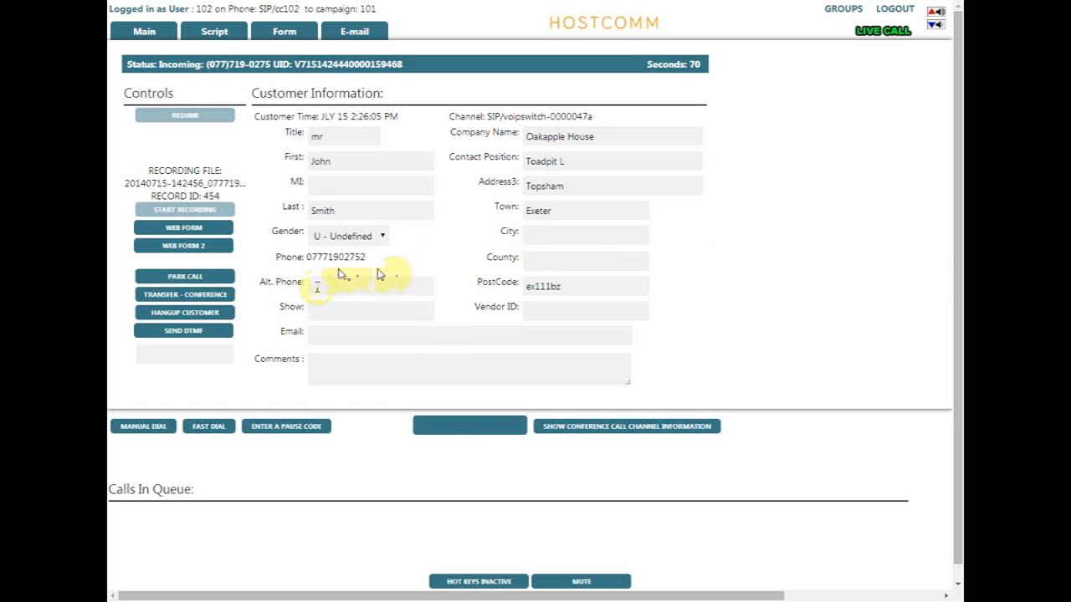
# Step: Hang up the customer and submit the call disposition as SALE - Sale Made
pyautogui.click(196, 314)
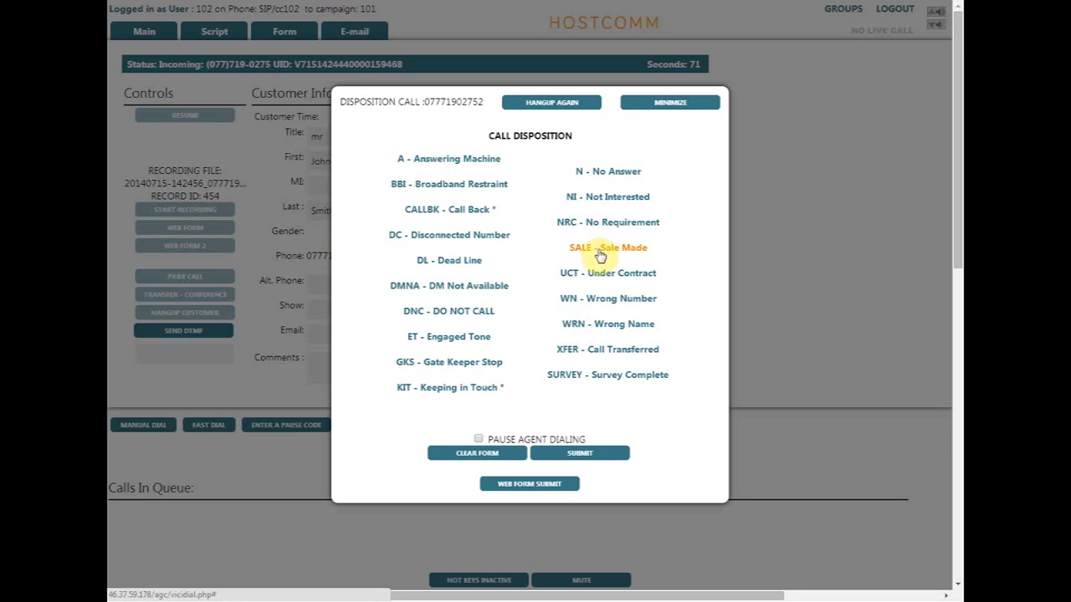
pyautogui.click(600, 251)
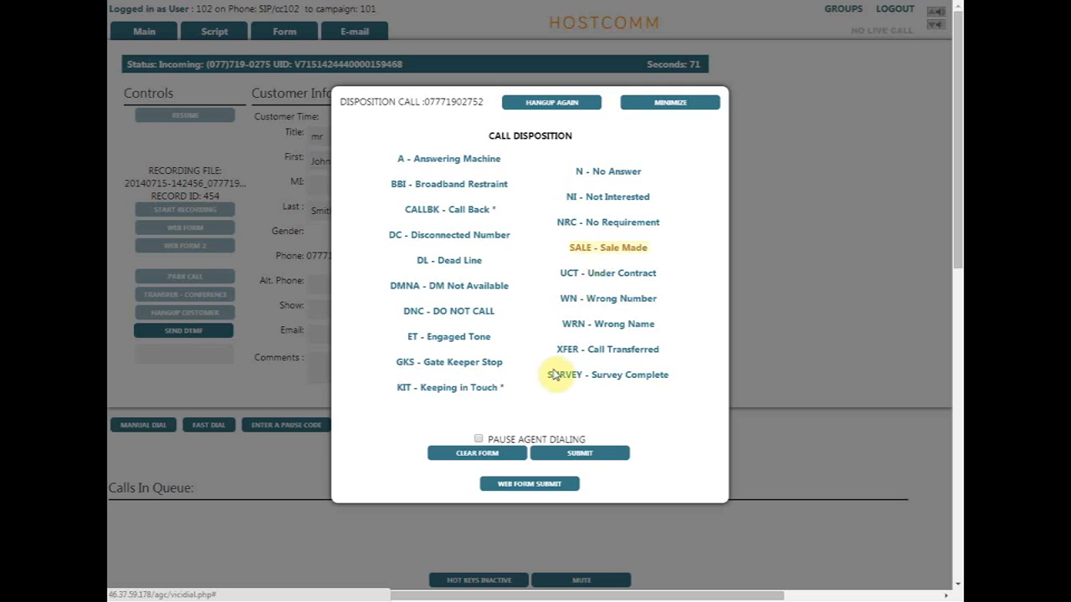
pyautogui.click(581, 453)
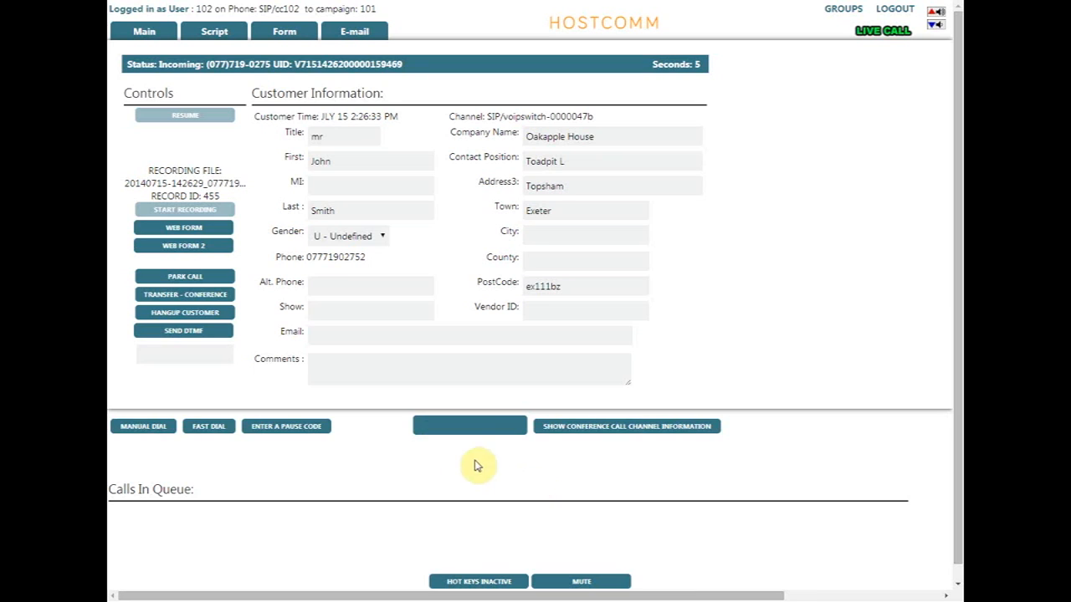
# Step: Enter "comments here" as the comments in the customer information of the live call
pyautogui.click(345, 338)
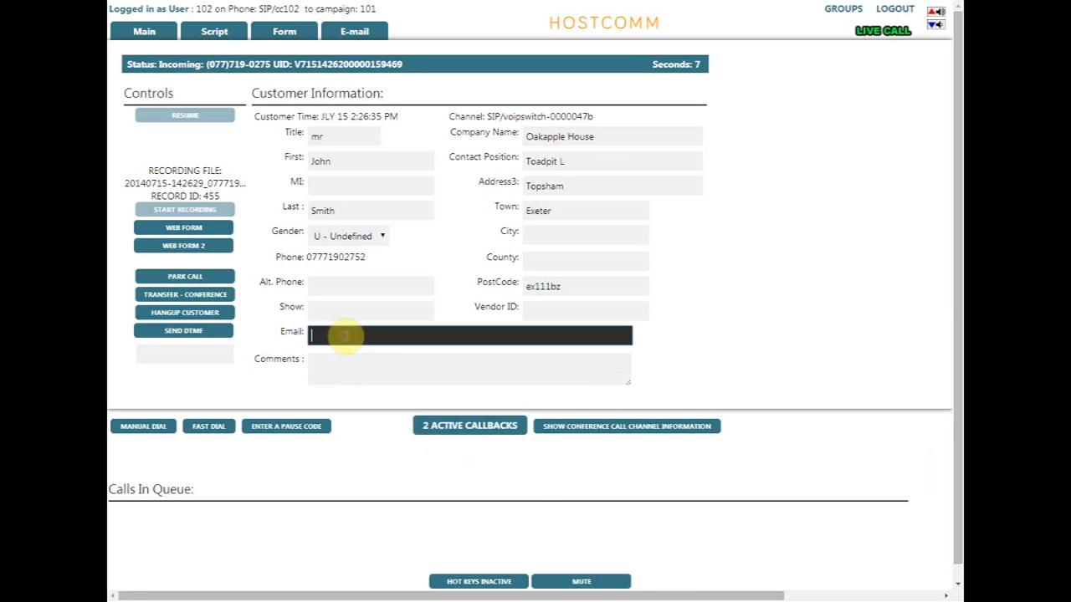
pyautogui.write('ni')
pyautogui.click(327, 361)
pyautogui.write('co')
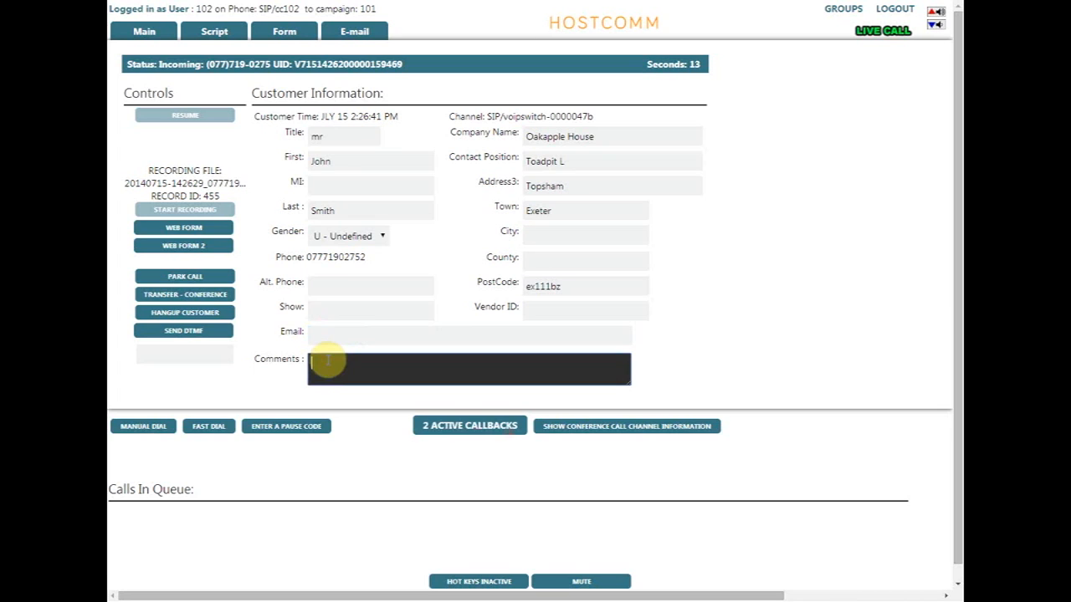
pyautogui.write('mments here')
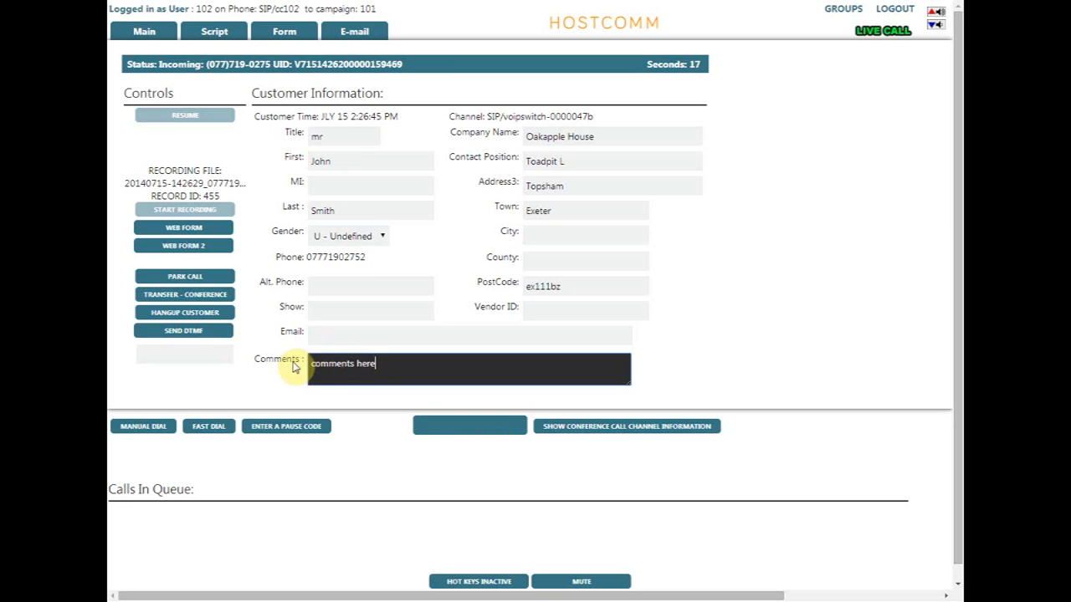
# Step: Hang up the customer and submit the call disposition as NI - Not Interested
pyautogui.click(186, 319)
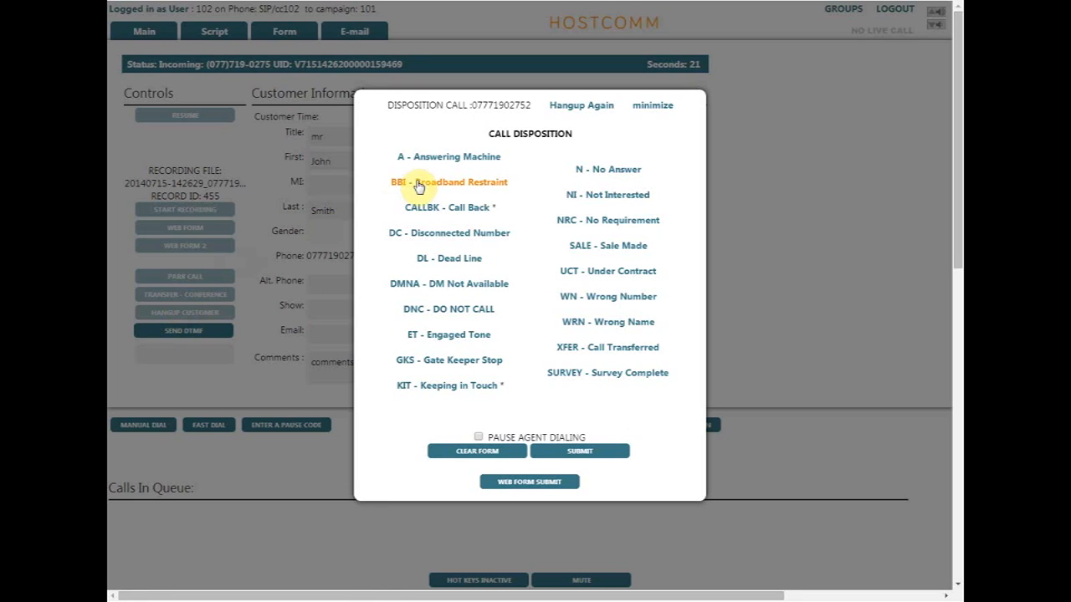
pyautogui.click(590, 198)
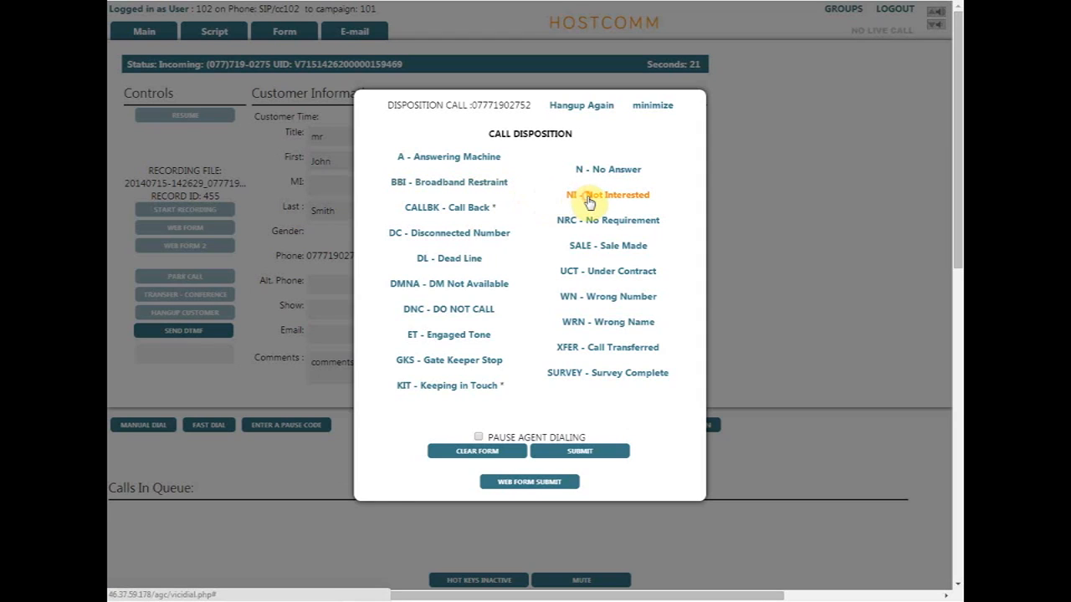
pyautogui.click(572, 451)
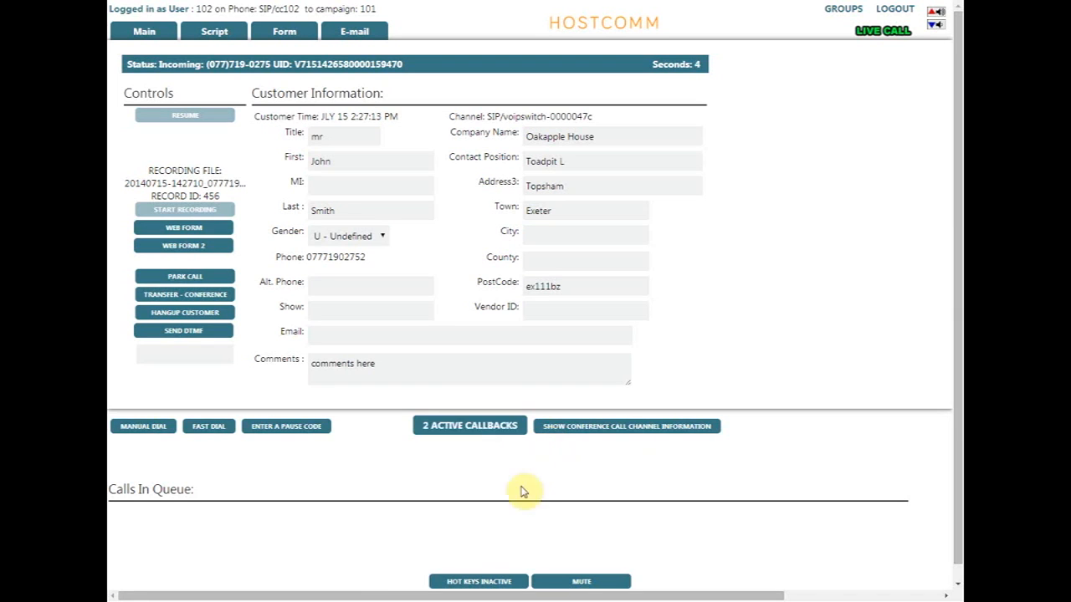
# Step: Disposition the live call as A - Answering Machine using the disposition hot keys, and deactivate the hot keys
pyautogui.click(477, 582)
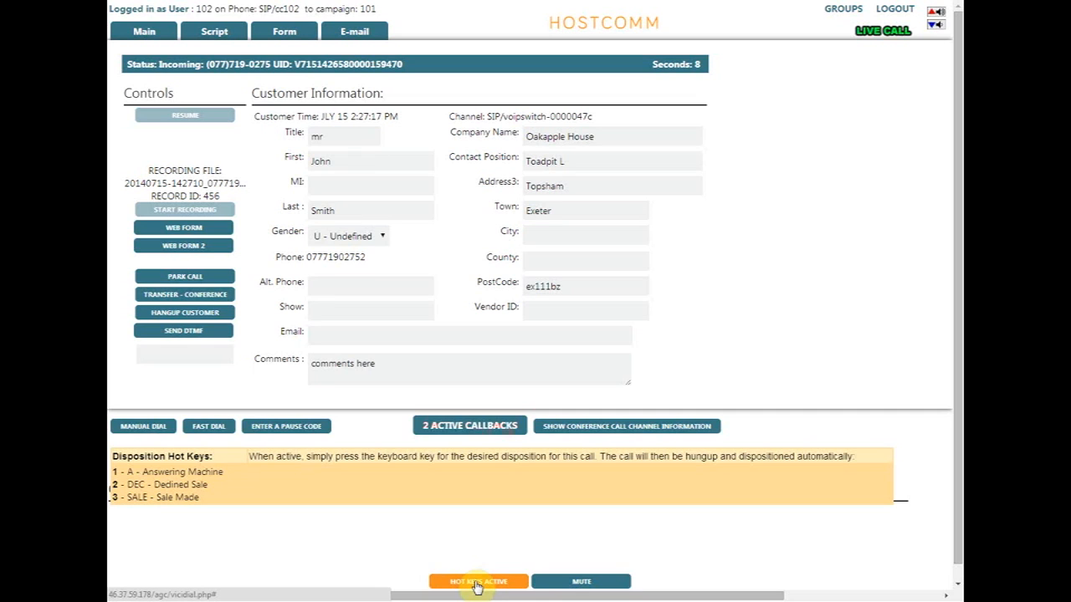
pyautogui.press('1')
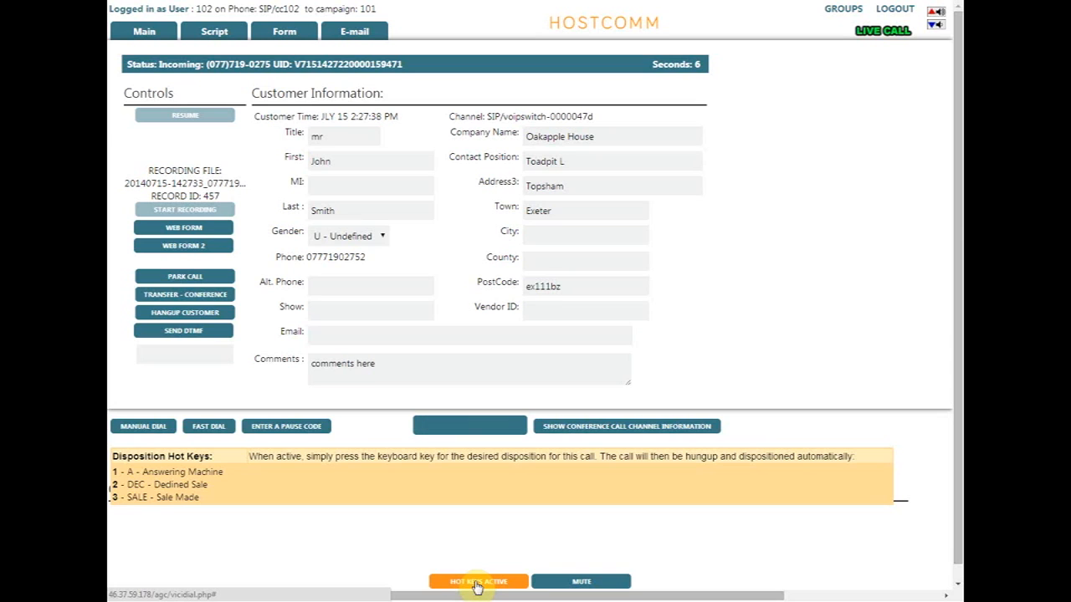
pyautogui.click(476, 583)
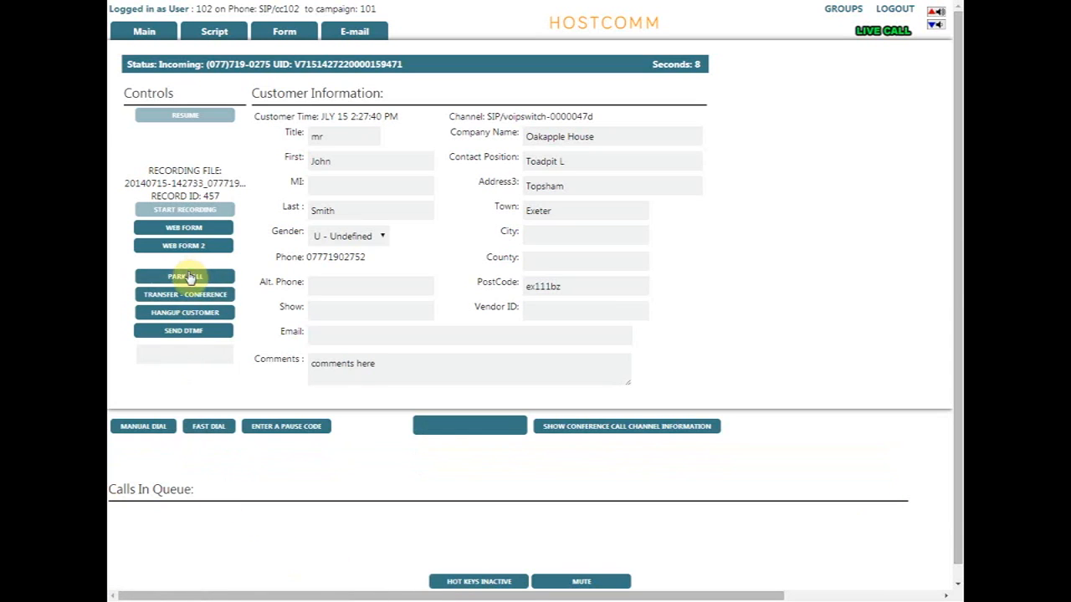
# Step: Park the live customer call and grab it back from park
pyautogui.click(188, 277)
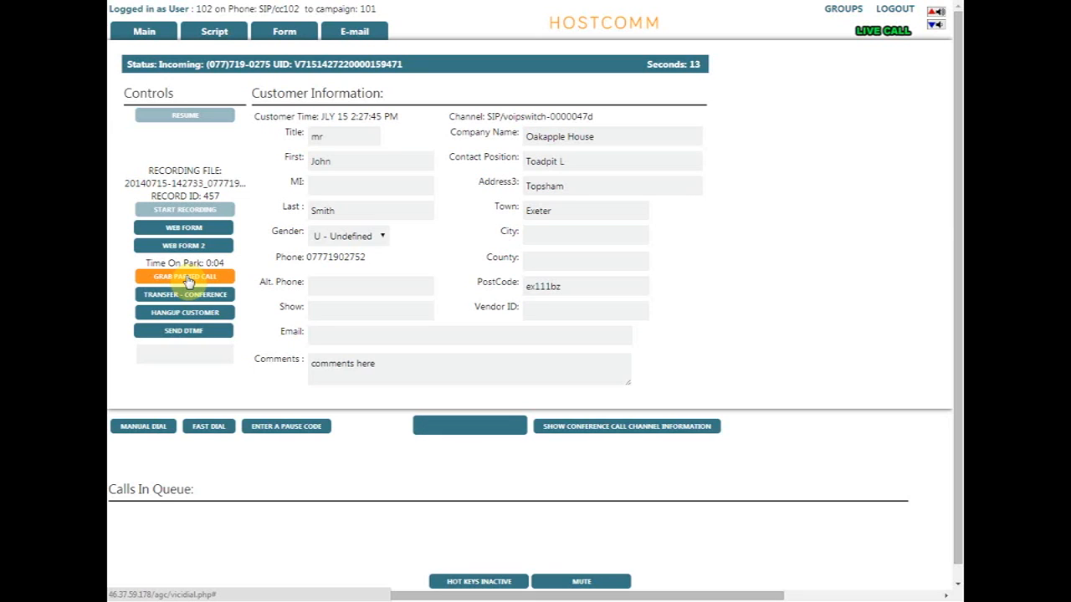
pyautogui.click(186, 277)
# Step: Hang up the customer and submit the call disposition as CALLBK - Call Back
pyautogui.click(183, 312)
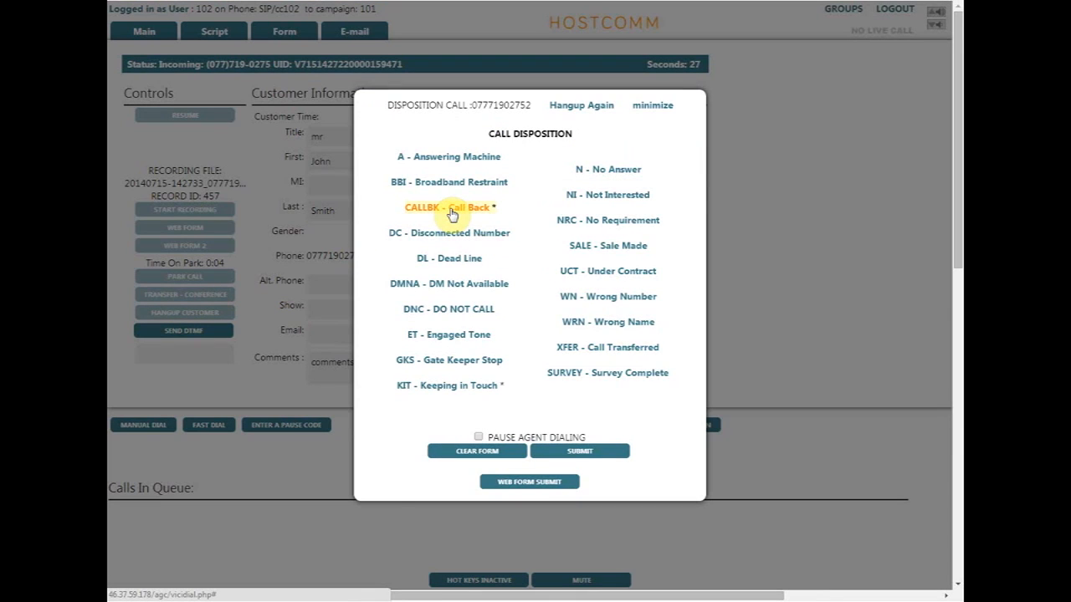
pyautogui.click(451, 211)
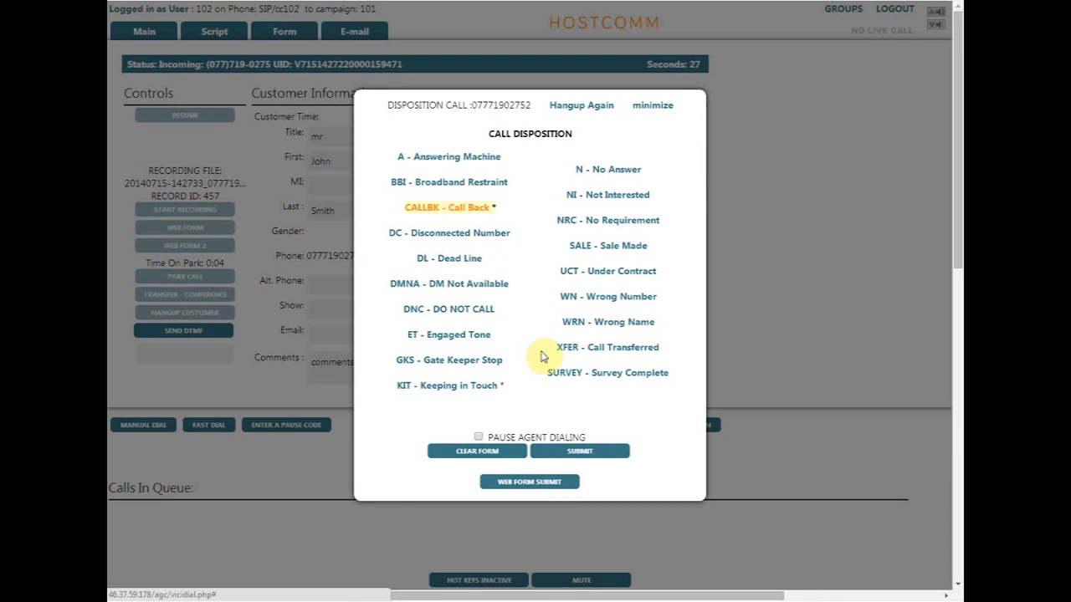
pyautogui.click(577, 453)
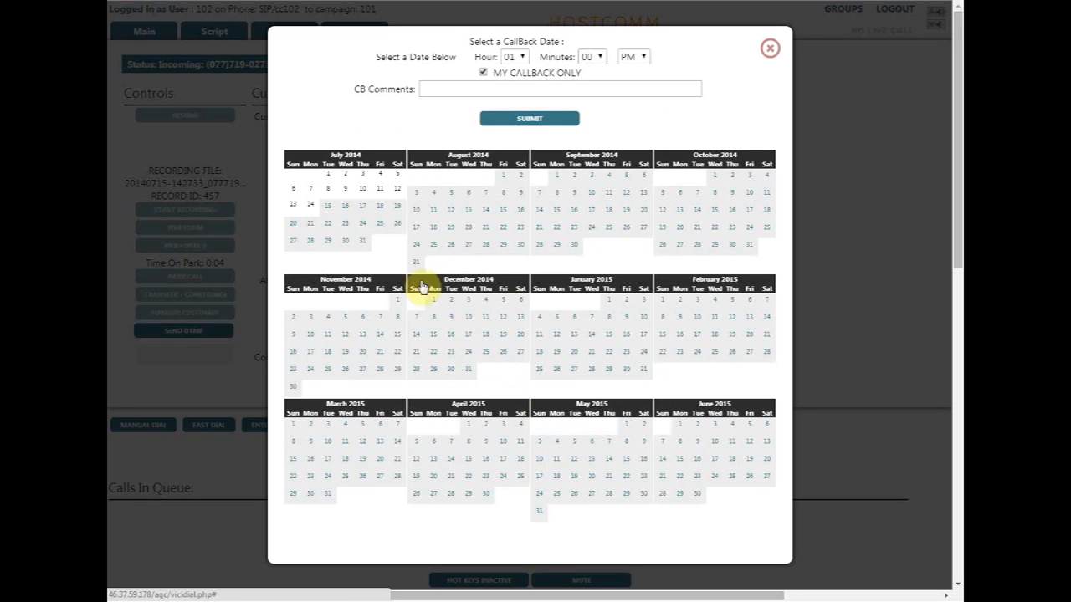
# Step: Schedule the callback for 15 July 2014 at 06:00 PM with the comment "Was really interested" and submit it
pyautogui.click(329, 208)
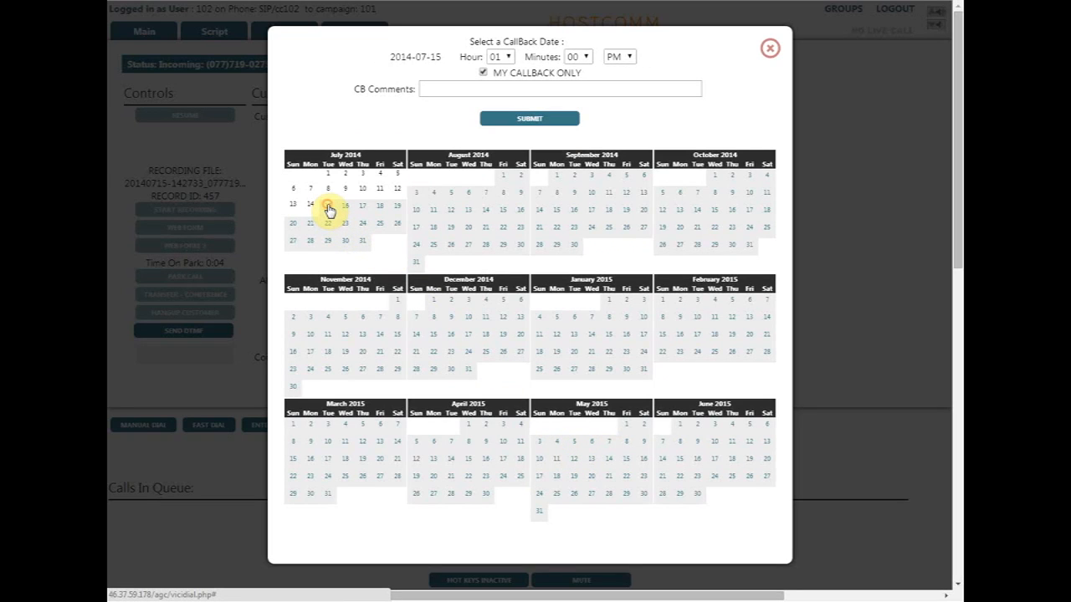
pyautogui.click(508, 57)
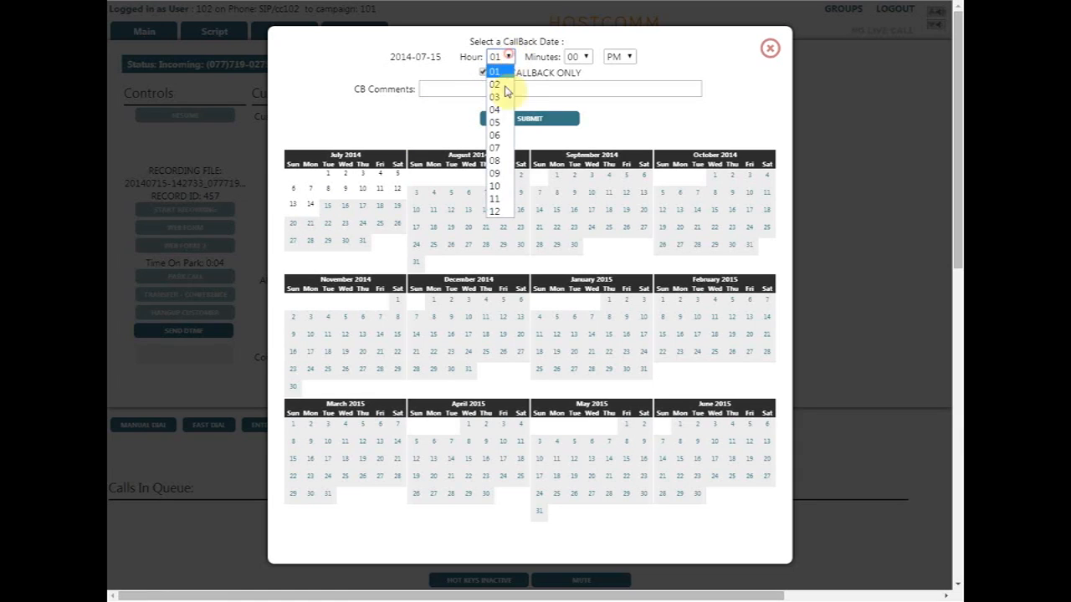
pyautogui.click(494, 135)
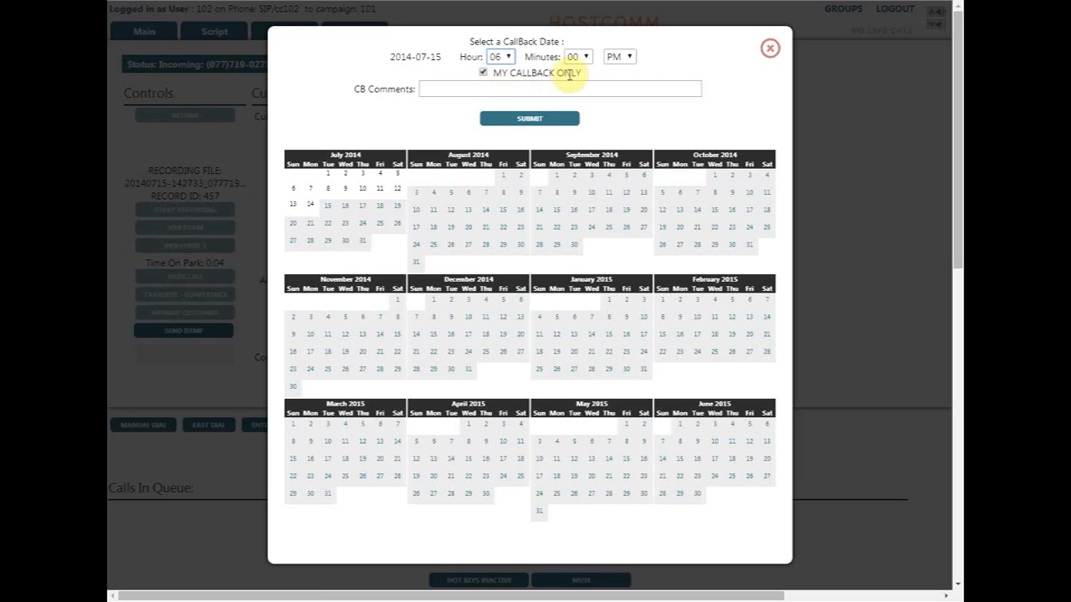
pyautogui.click(461, 87)
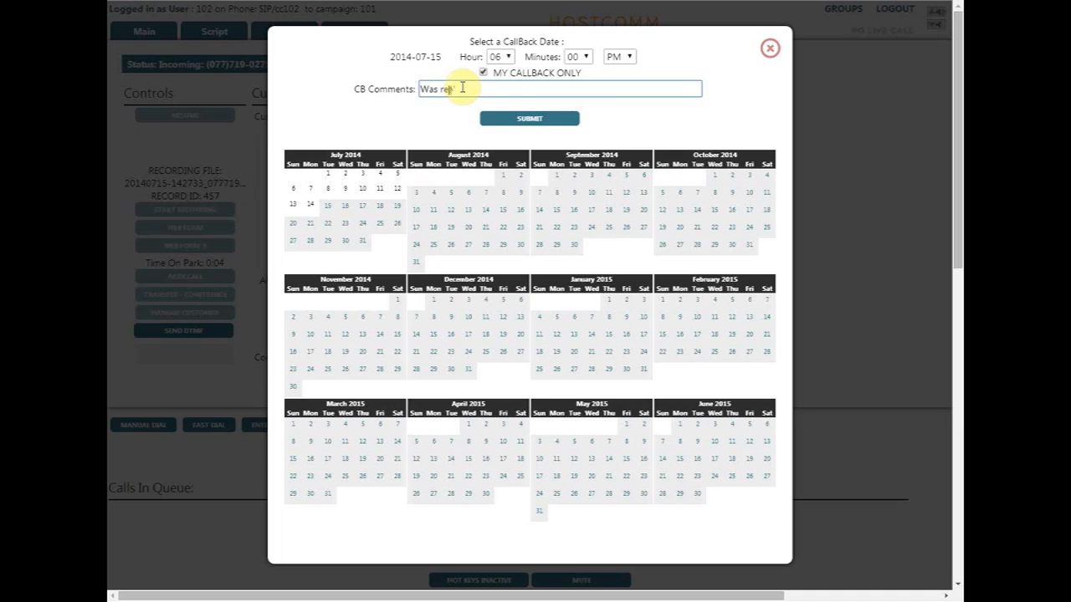
pyautogui.write('Was really interested')
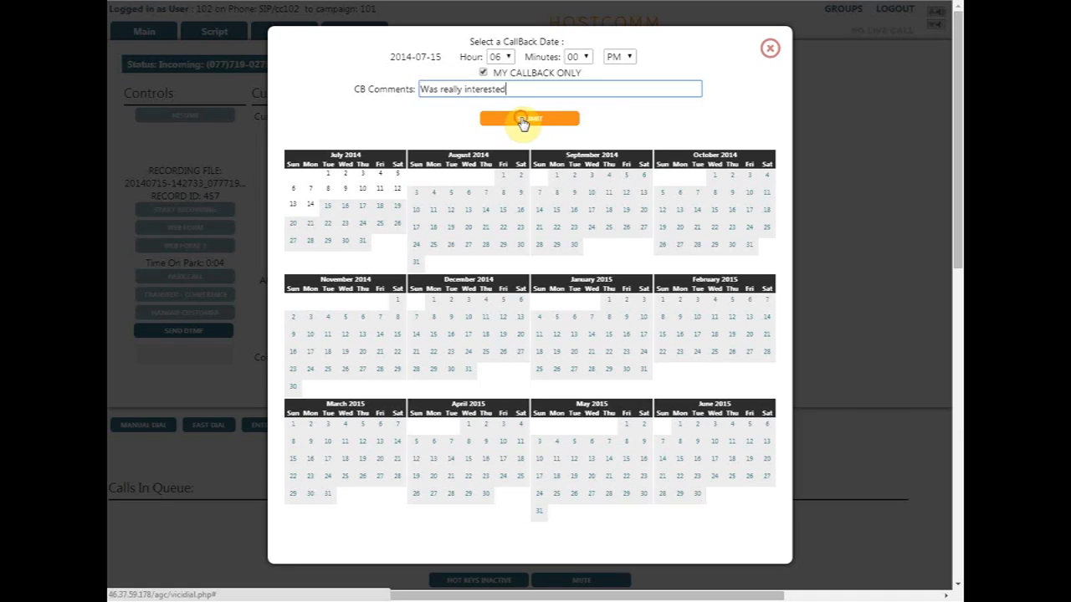
pyautogui.click(523, 121)
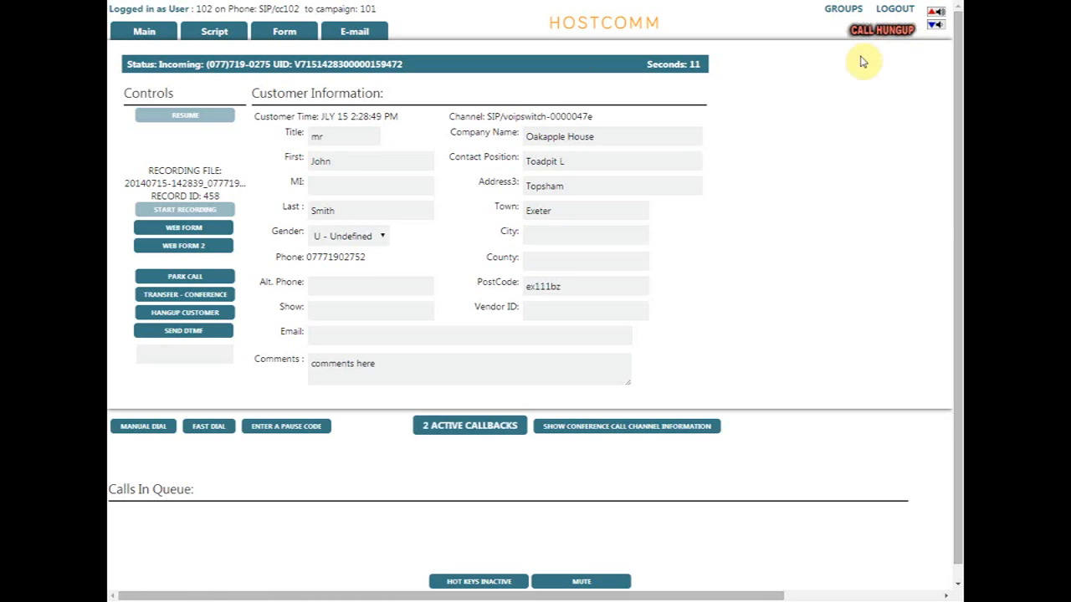
# Step: Hang up the customer with disposition DC - Disconnected Number, pausing agent dialing under the pause code TEA - Tea Break
pyautogui.click(191, 312)
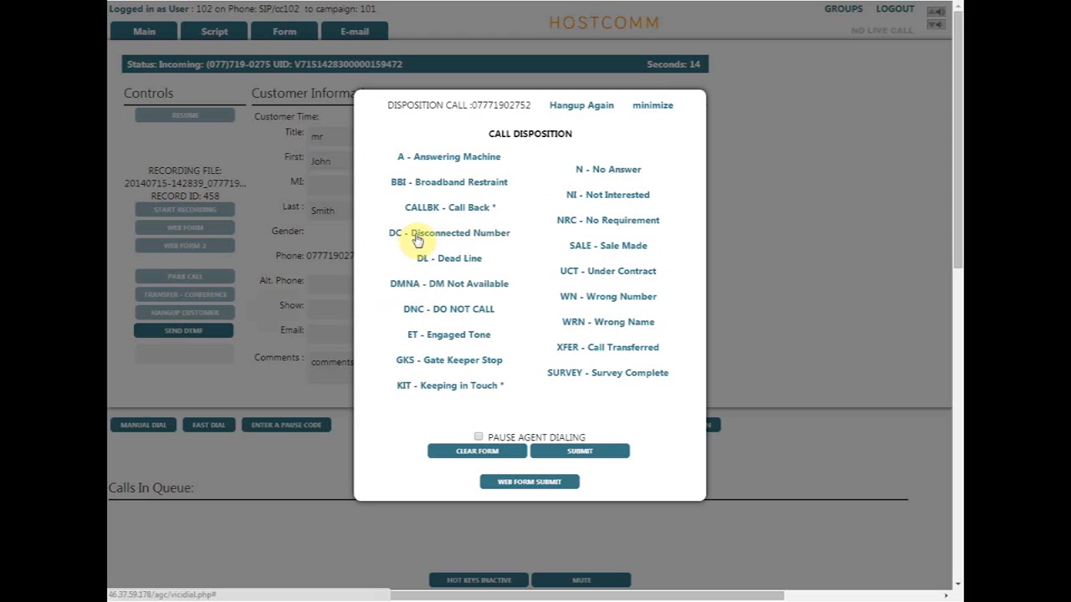
pyautogui.click(417, 240)
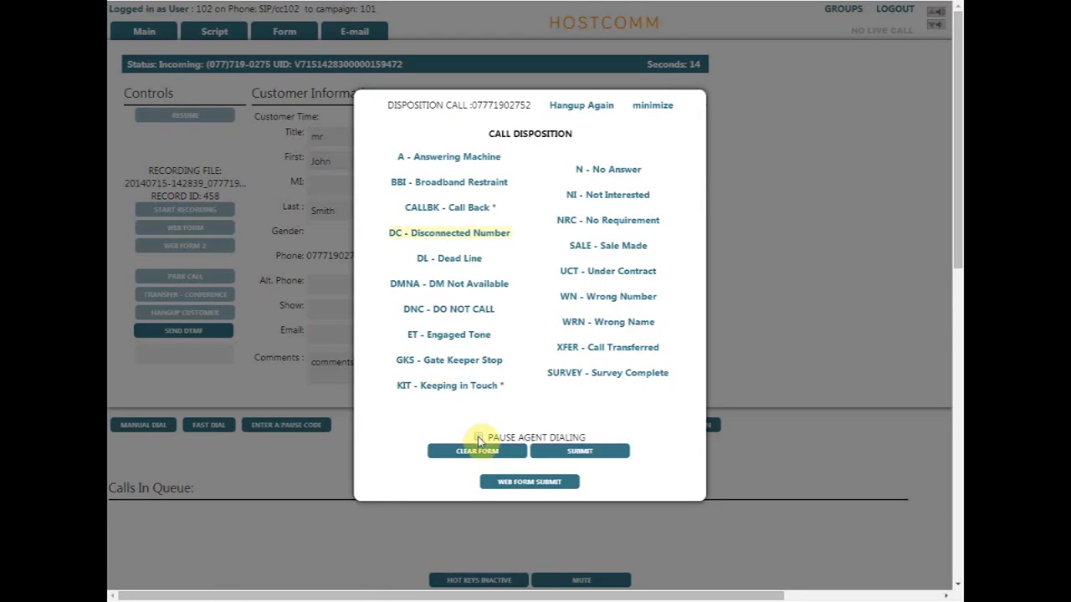
pyautogui.click(478, 438)
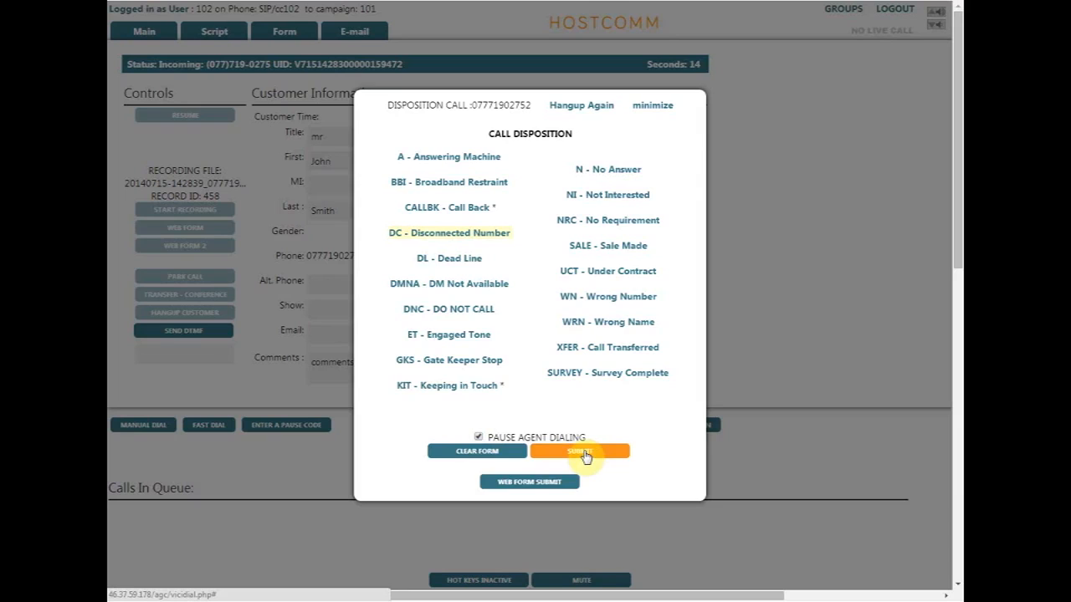
pyautogui.click(579, 452)
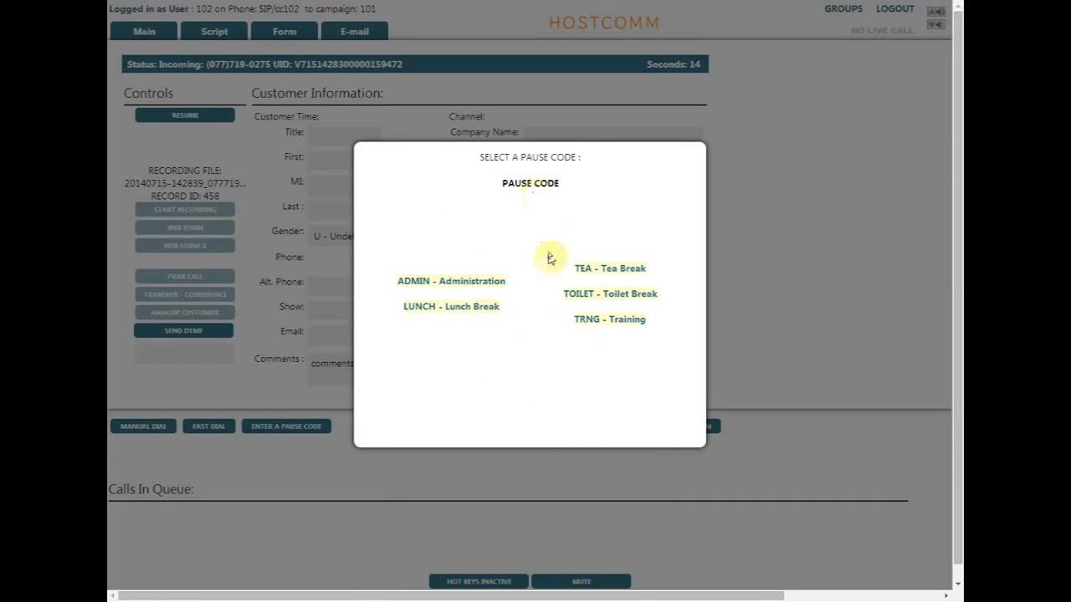
pyautogui.click(598, 271)
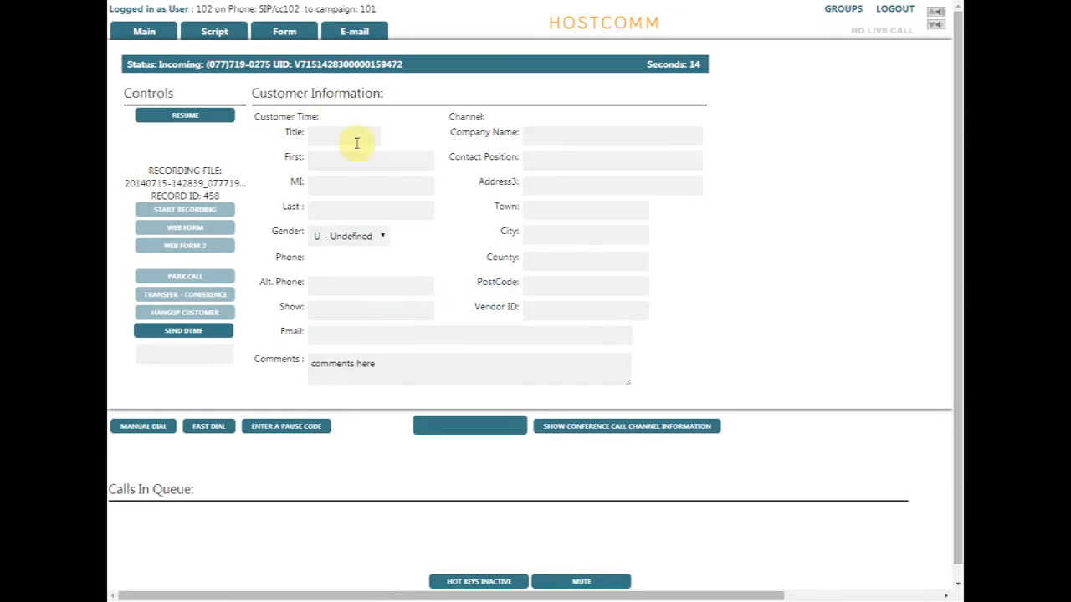
# Step: Review the agent's list of scheduled callbacks and return to the main agent screen
pyautogui.click(455, 427)
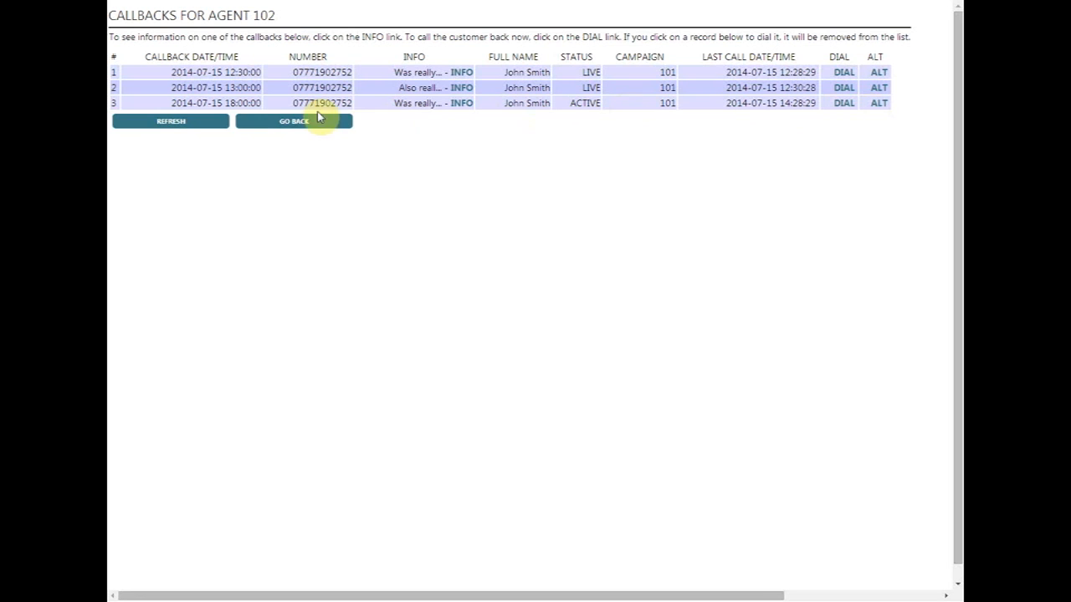
pyautogui.click(299, 124)
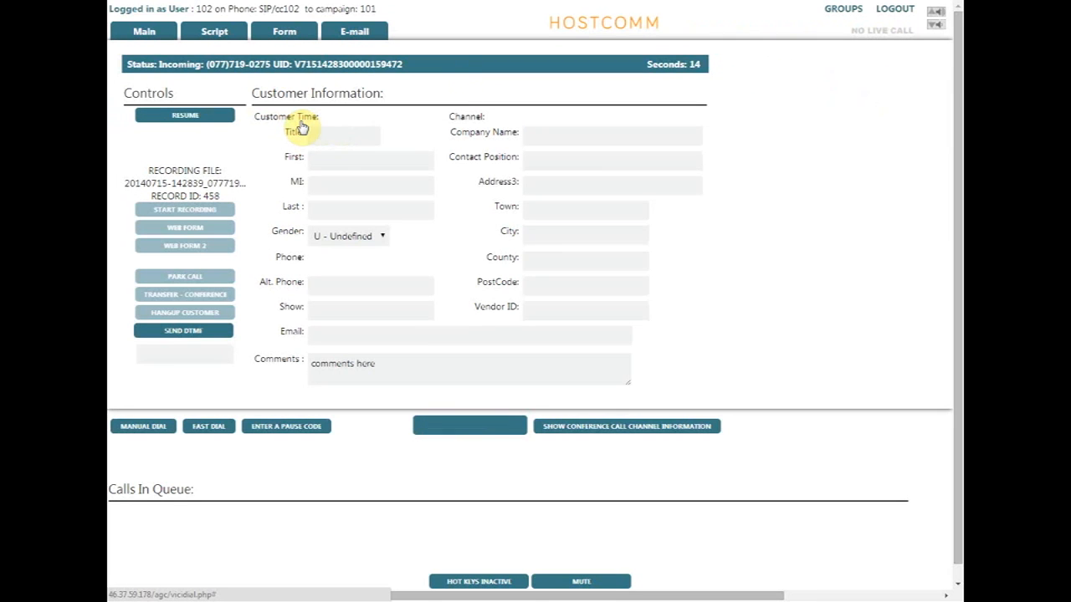